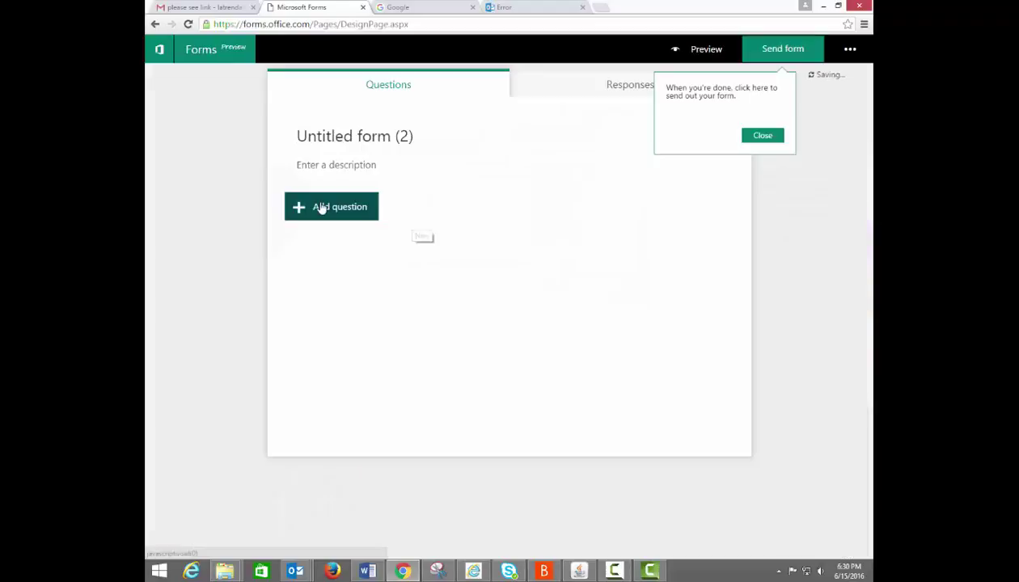
Title the new form 'Quiz' and bring up the question types to add.
click(288, 134)
text(Quiz)
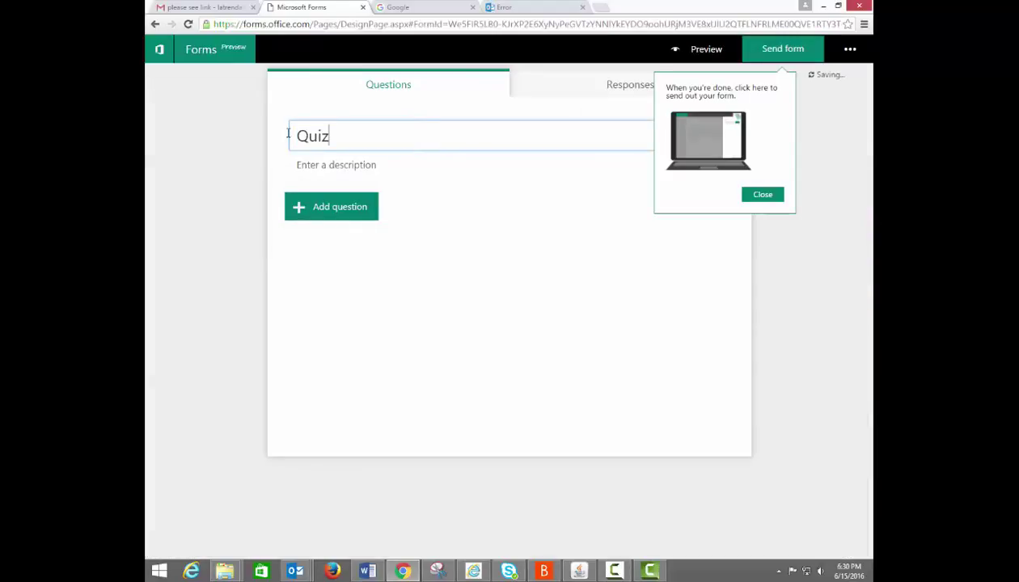
click(371, 211)
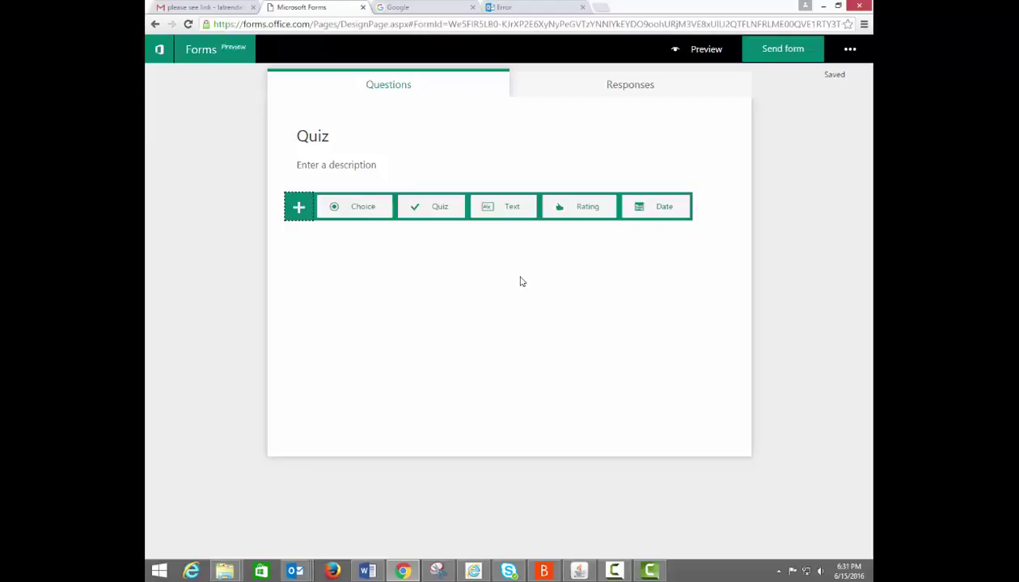
Add two text questions, 'Last Name' and 'First Name', to the quiz.
click(505, 210)
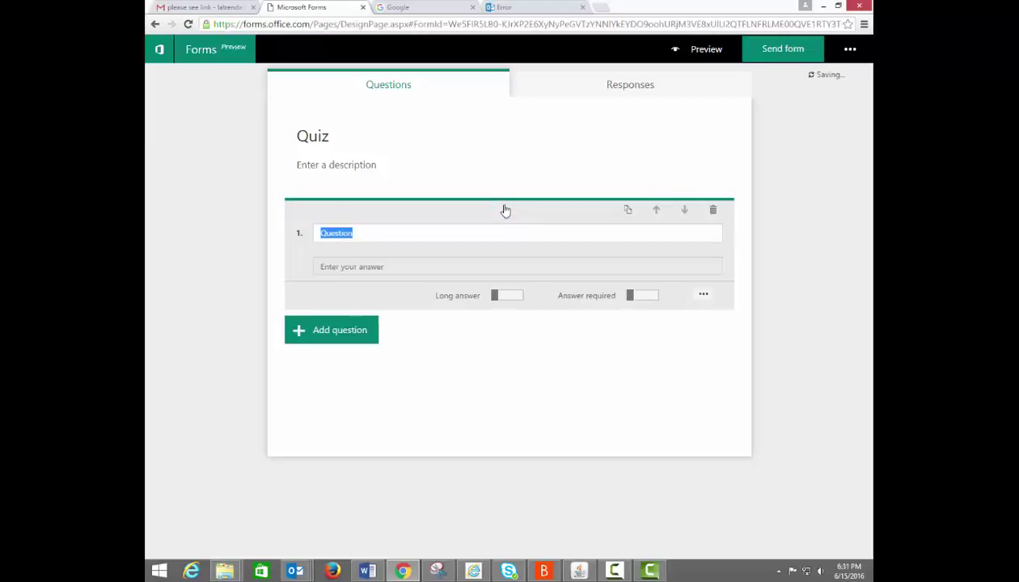
text(Last La)
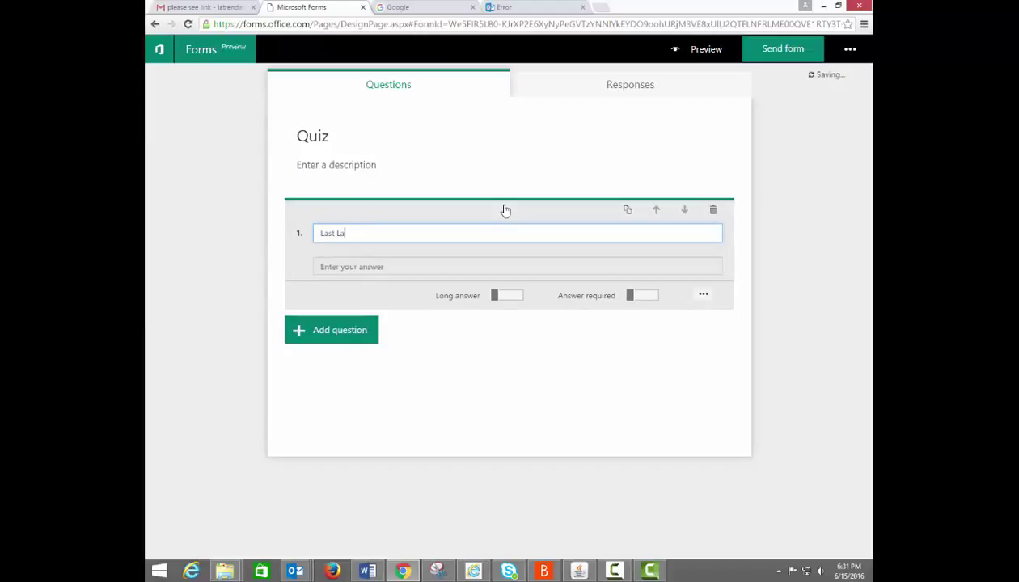
key(BackSpace)
key(BackSpace)
text(Name)
click(353, 339)
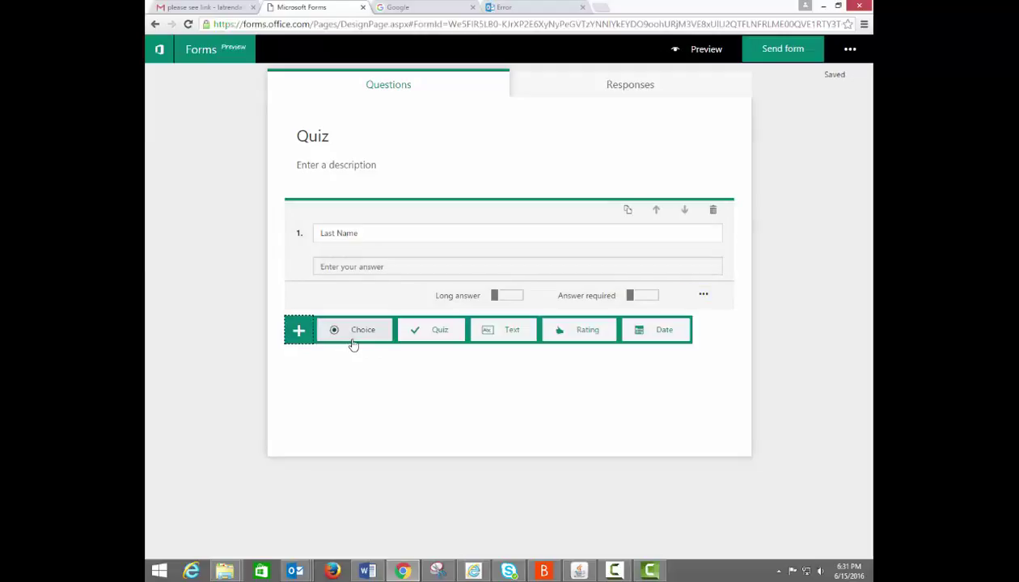
click(505, 333)
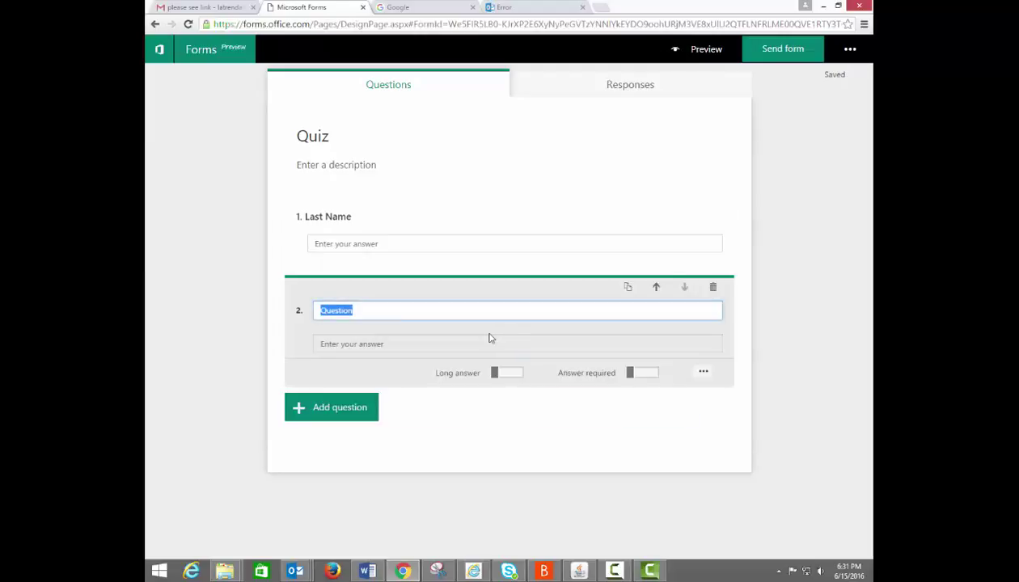
text(First Name)
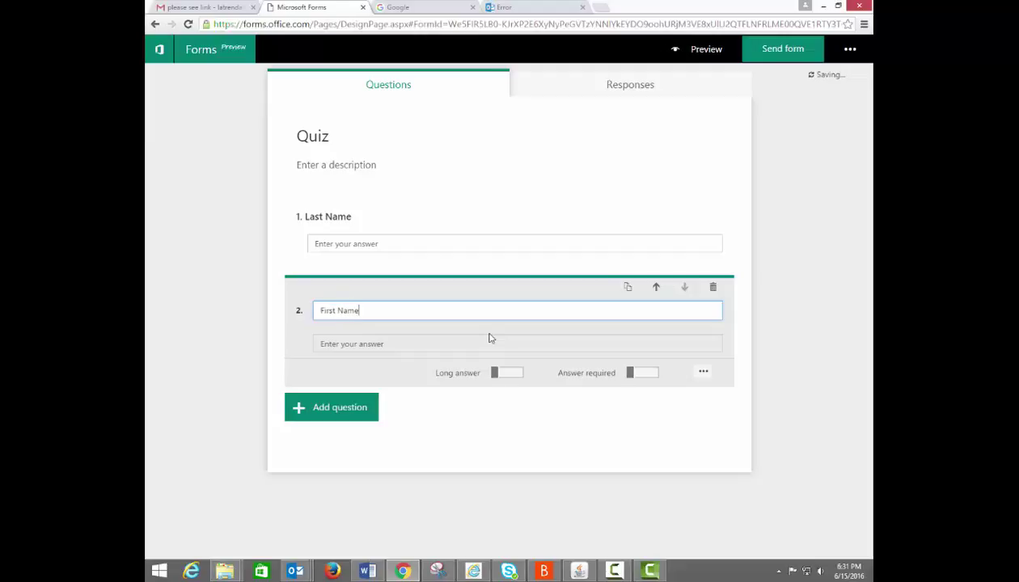
click(356, 415)
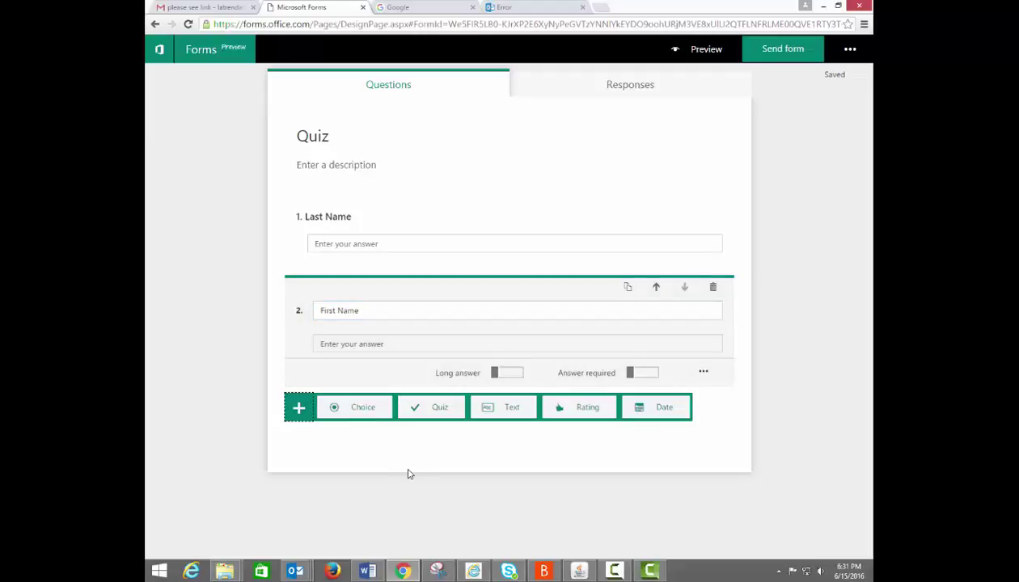
Add quiz question 'What is 2+2' with options 4, 8 and 16, marking 4 correct.
click(437, 414)
text(What is 2+2)
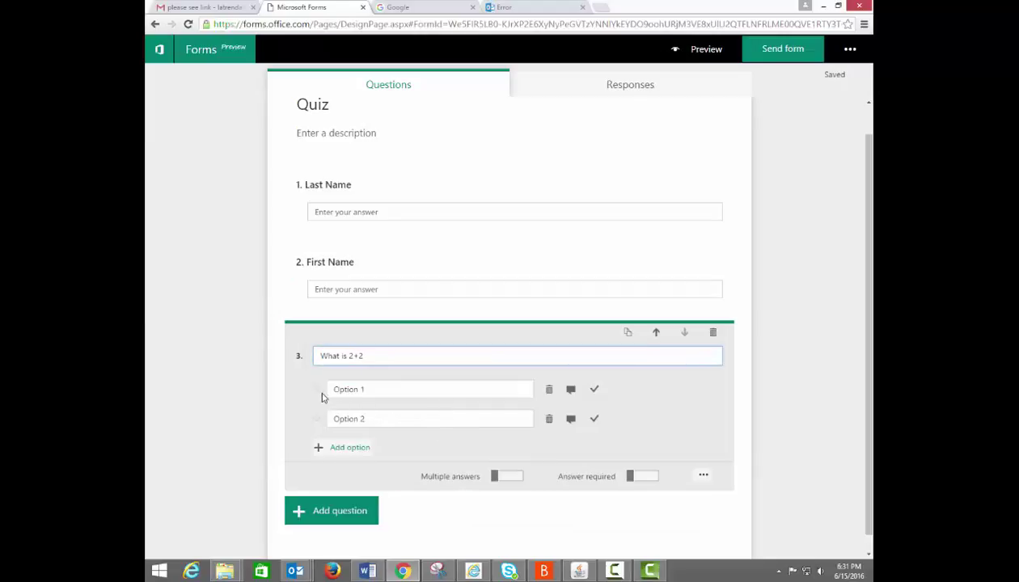
click(353, 448)
click(384, 389)
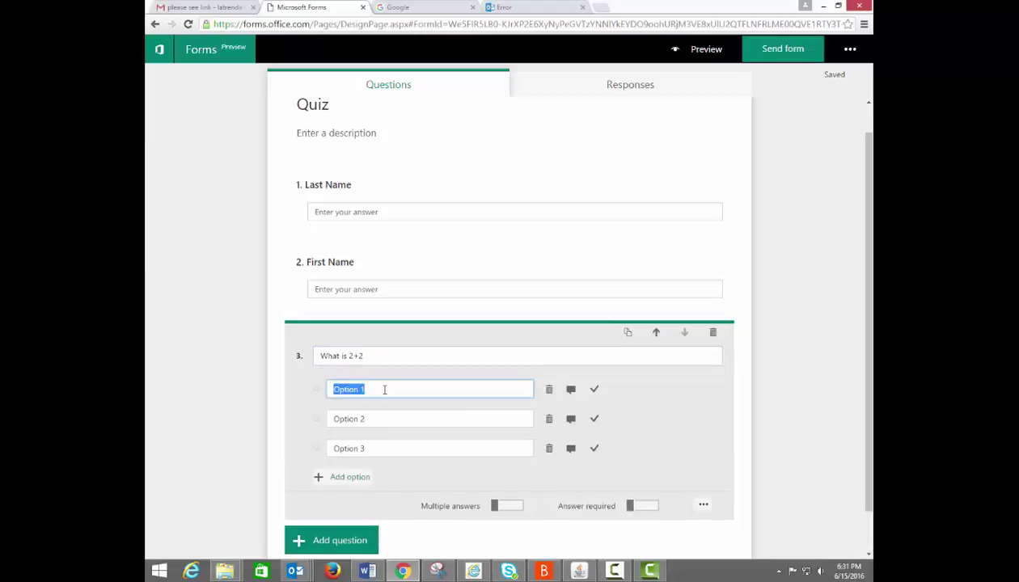
text(4)
click(594, 389)
key(Tab)
text(8)
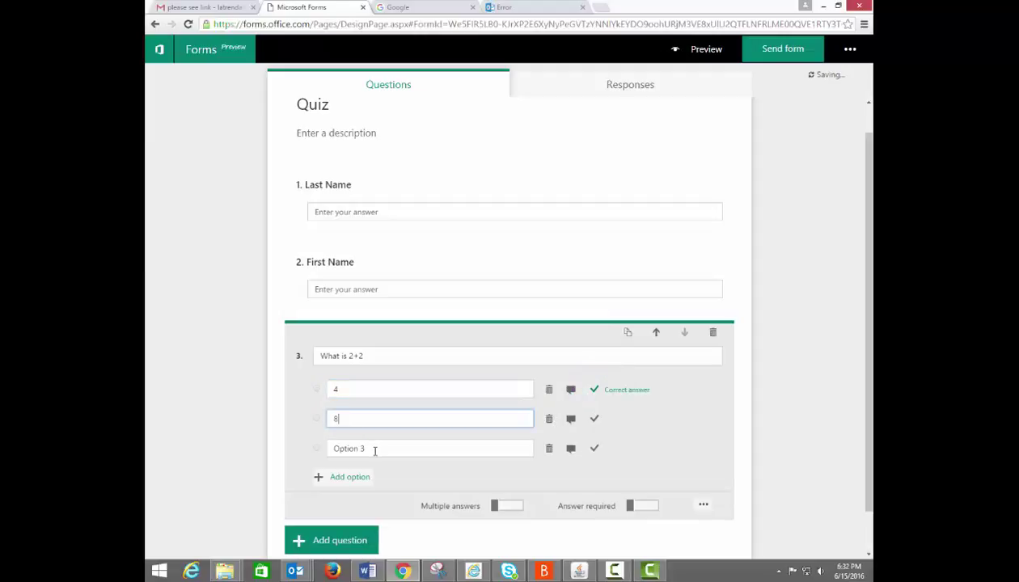
key(Tab)
text(16)
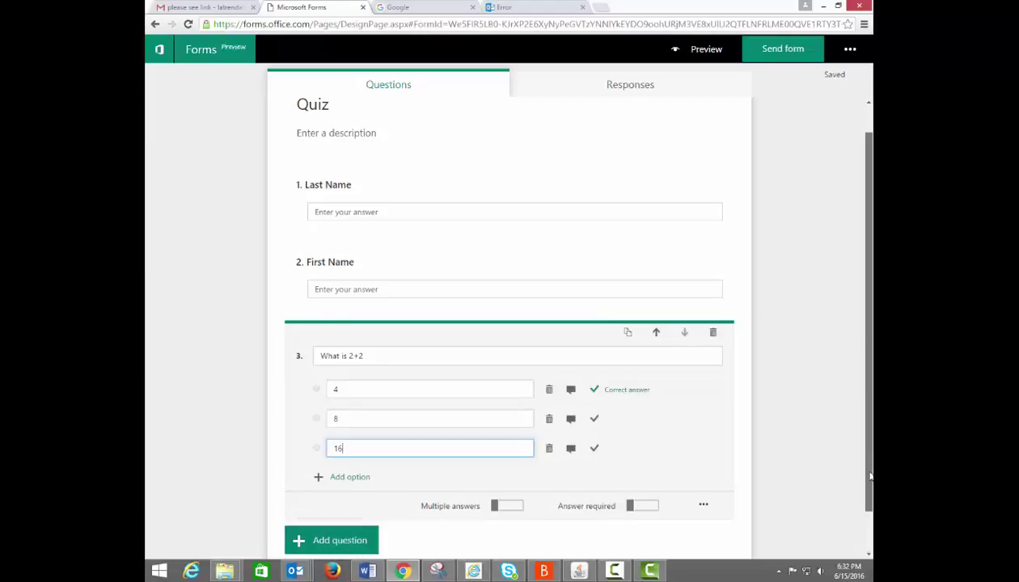
scroll(870, 477, down, 1)
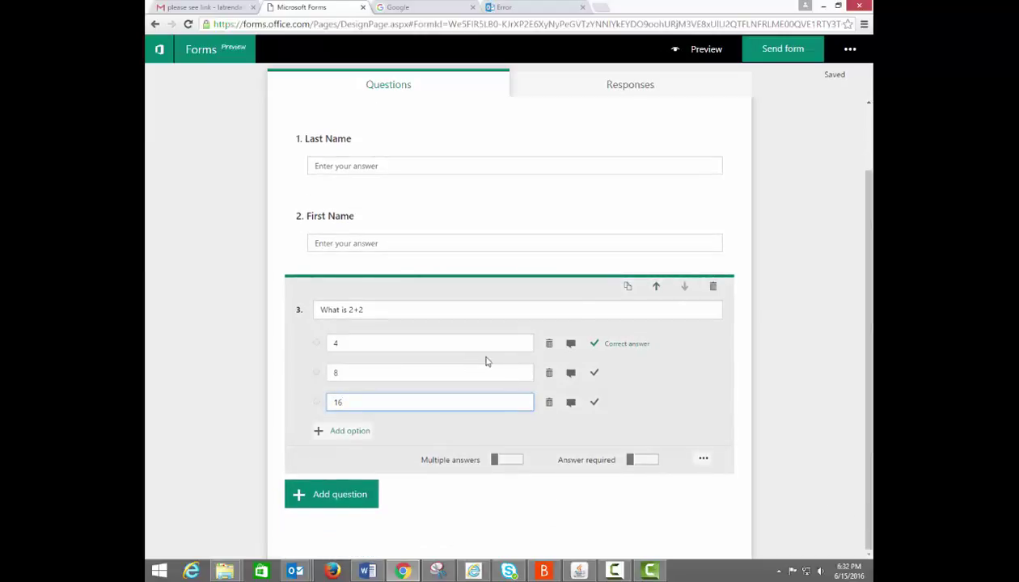
Make question 4 'What is 4+4' with options 16, 25, 8 (8 correct), then duplicate it.
click(628, 287)
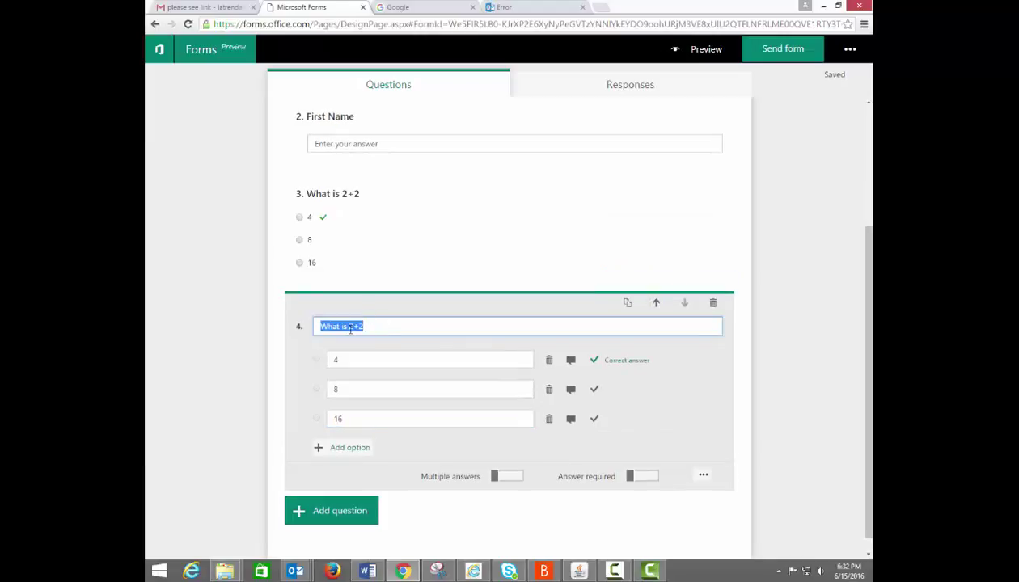
text(What is 4+4)
key(Tab)
text(16)
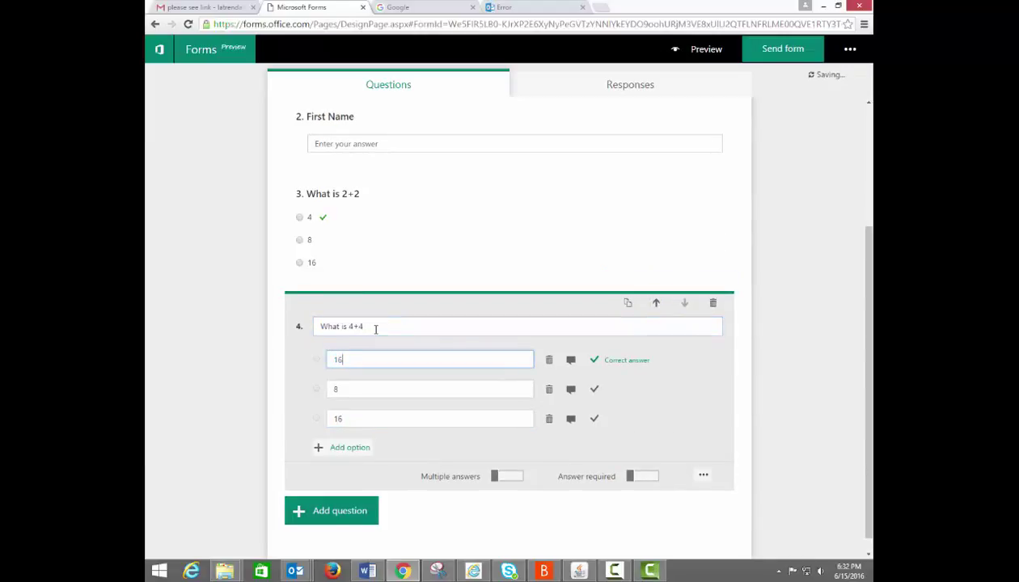
key(Tab)
key(Tab)
key(Tab)
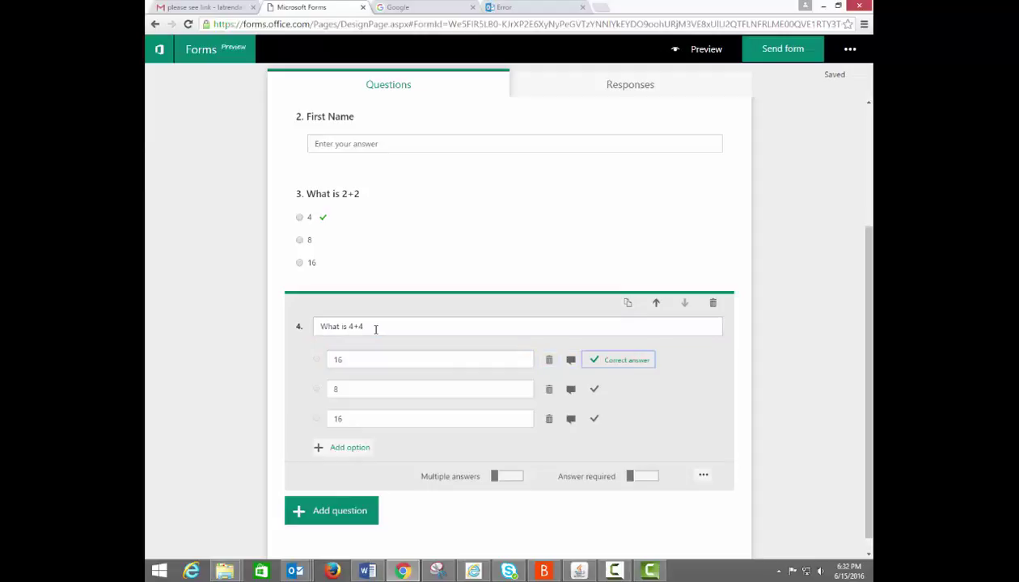
key(Tab)
text(25)
key(Tab)
key(Tab)
key(Tab)
key(Tab)
text(8)
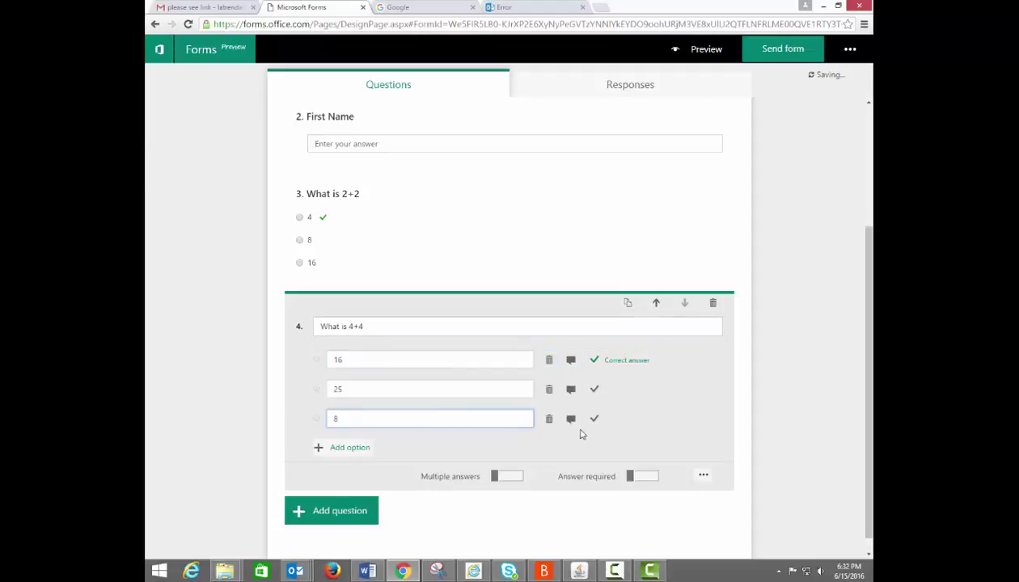
click(594, 420)
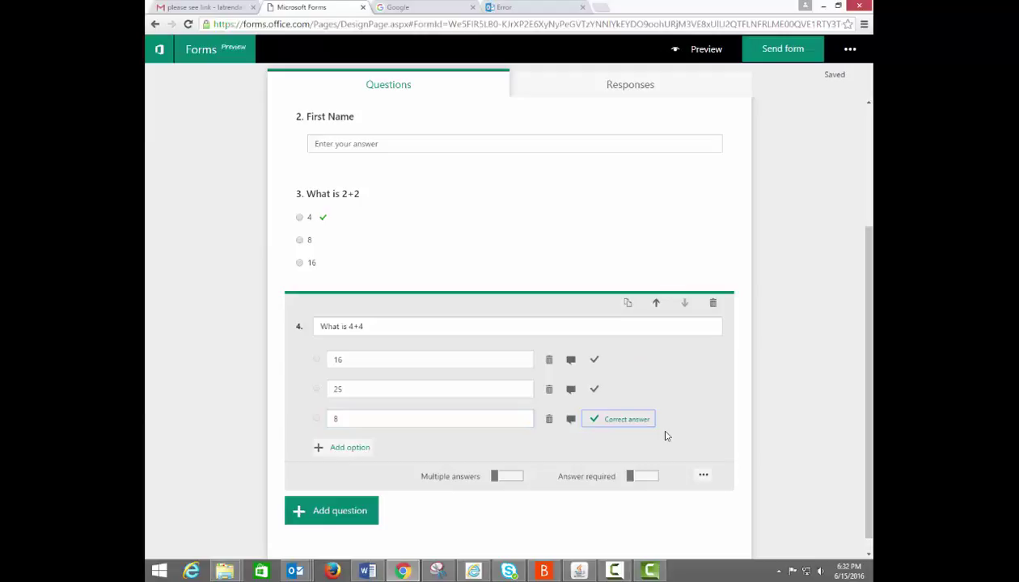
click(628, 304)
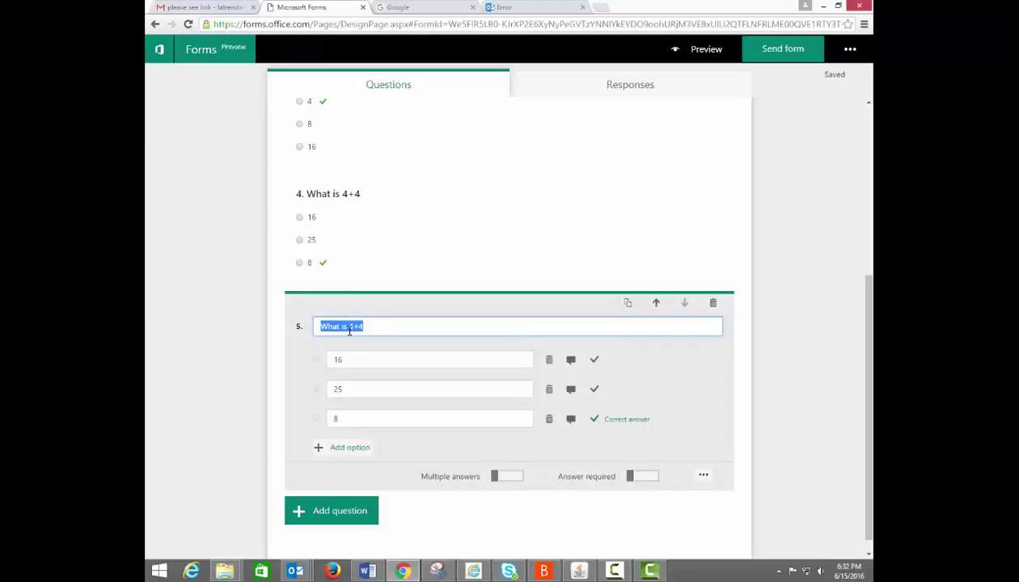
Retitle question 5 'What is 10+10', change option 25 to 20, and mark 20 correct.
text(What is 10+10)
click(354, 357)
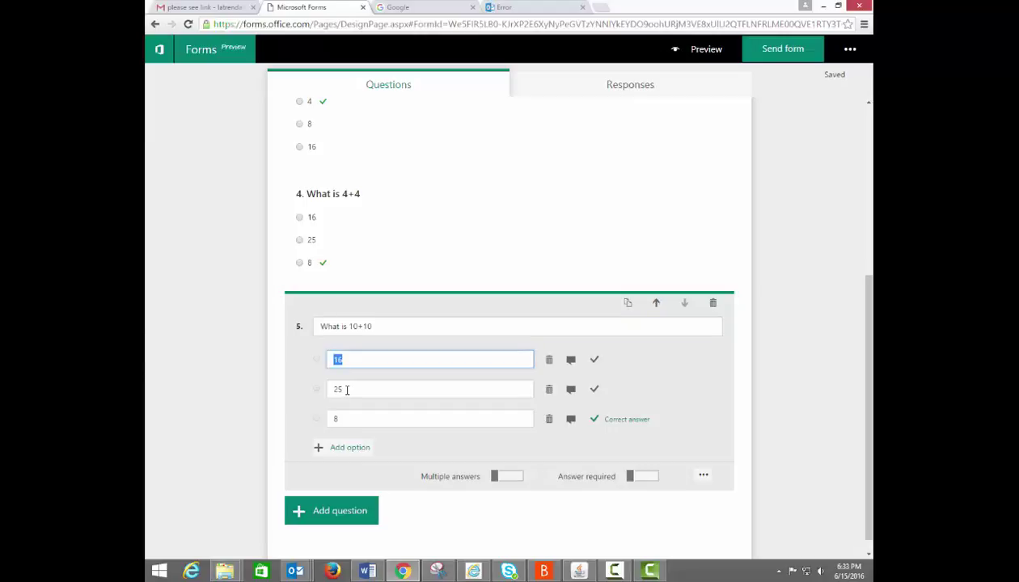
click(346, 390)
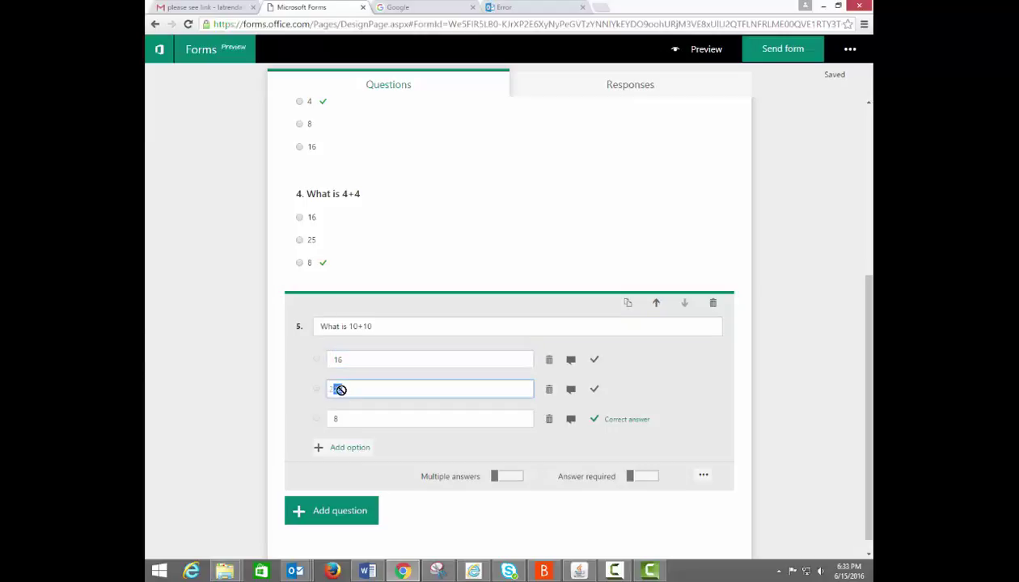
text(20)
click(593, 391)
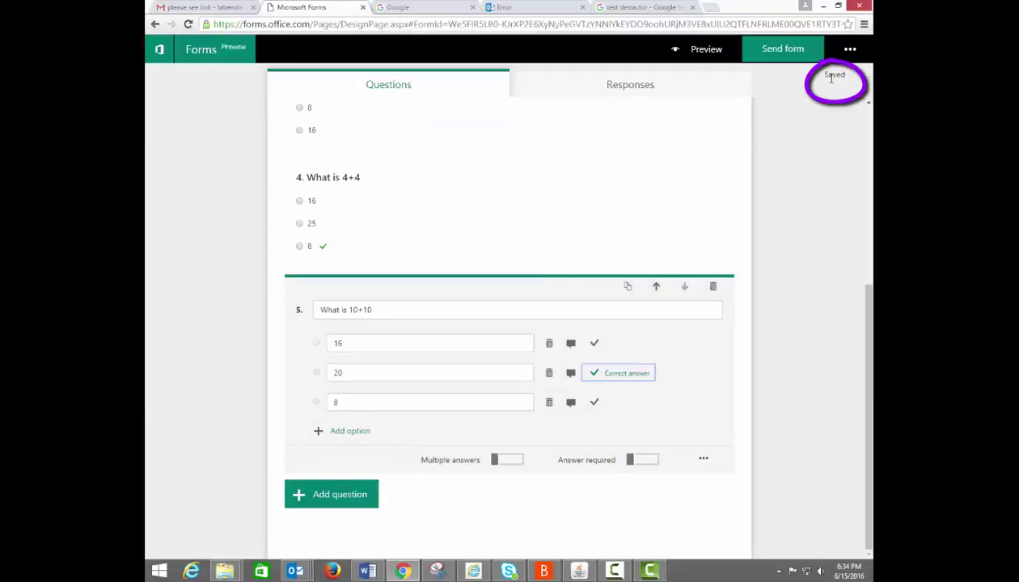
Let anyone with the link respond, then copy the quiz's response link.
click(419, 87)
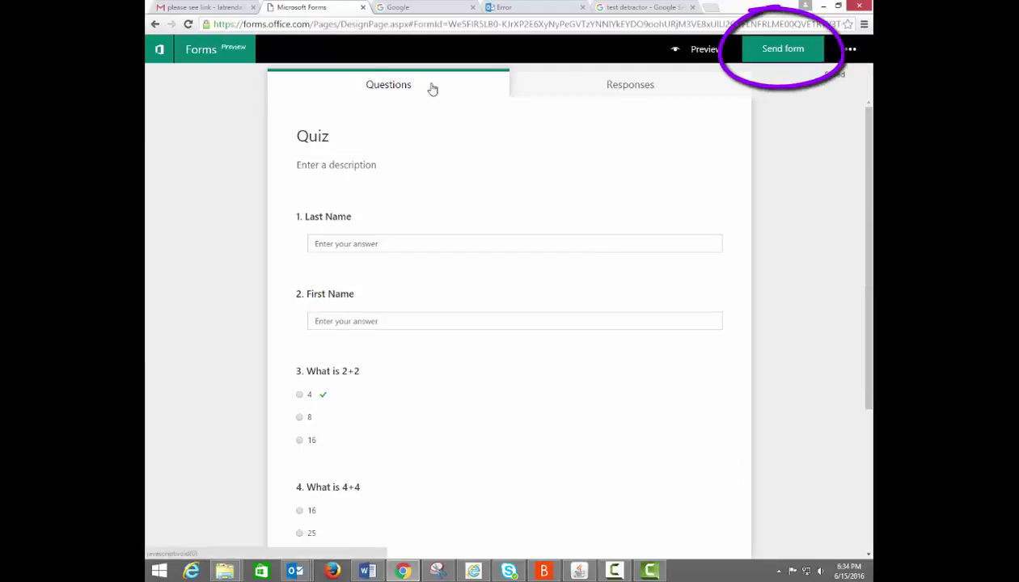
click(768, 50)
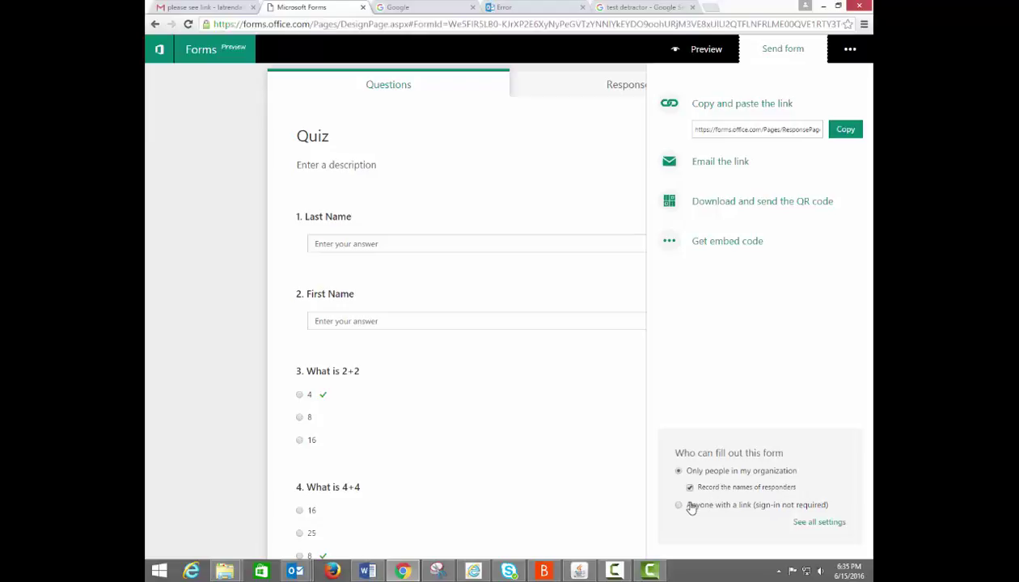
click(679, 509)
click(798, 523)
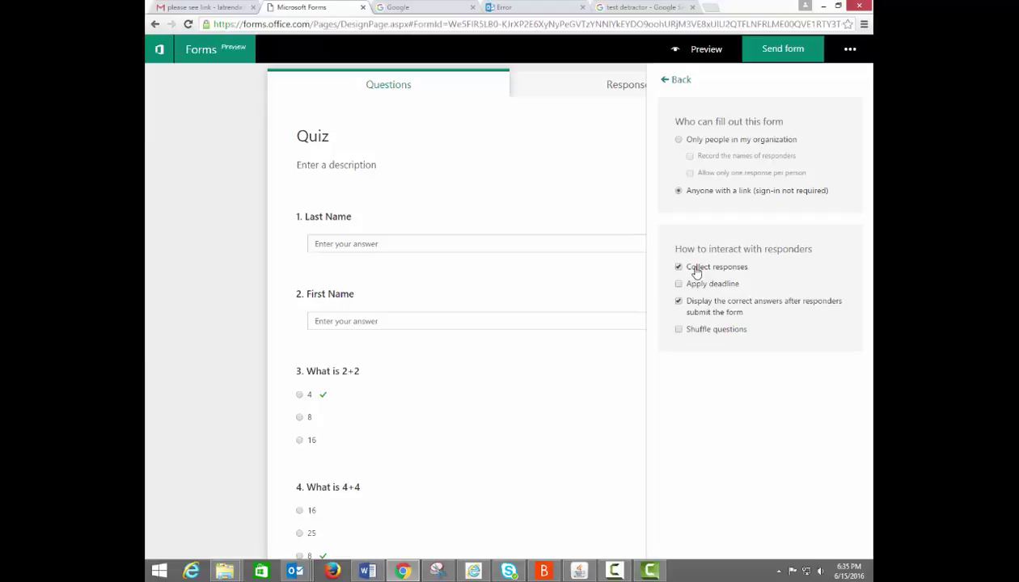
click(779, 60)
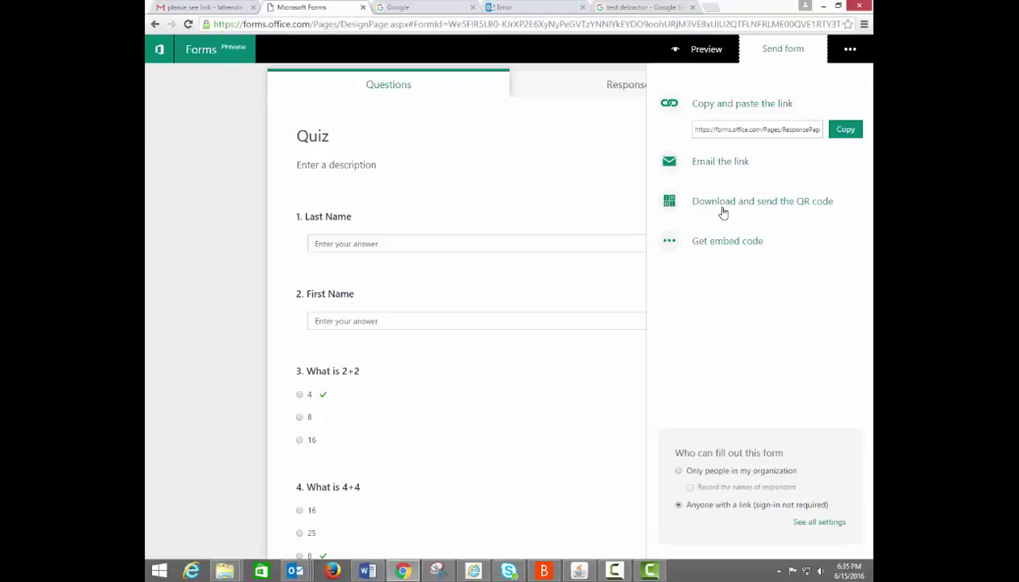
click(731, 133)
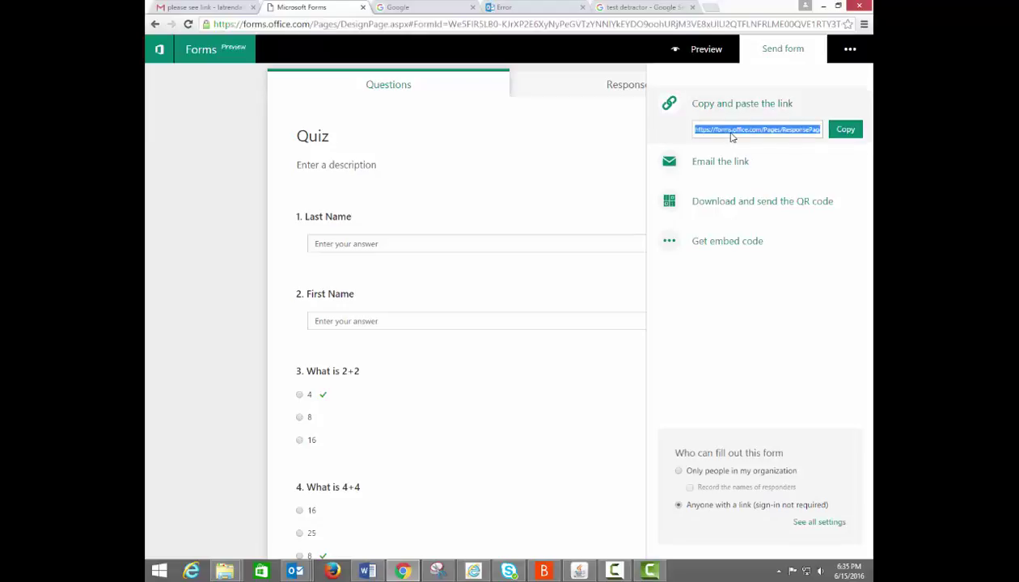
click(843, 132)
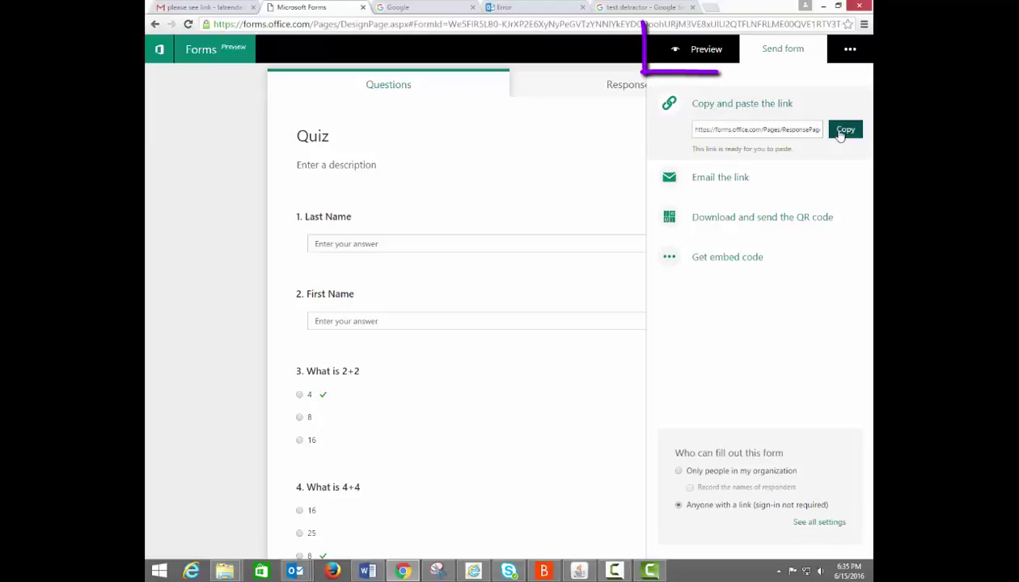
Preview the quiz in computer and mobile layouts, then open it from the emailed link.
click(511, 187)
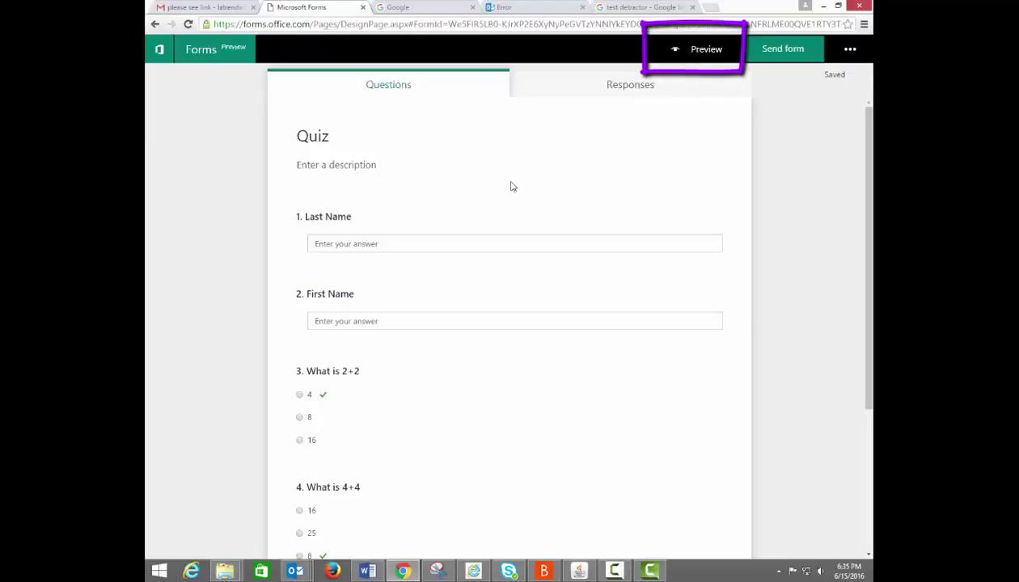
click(704, 61)
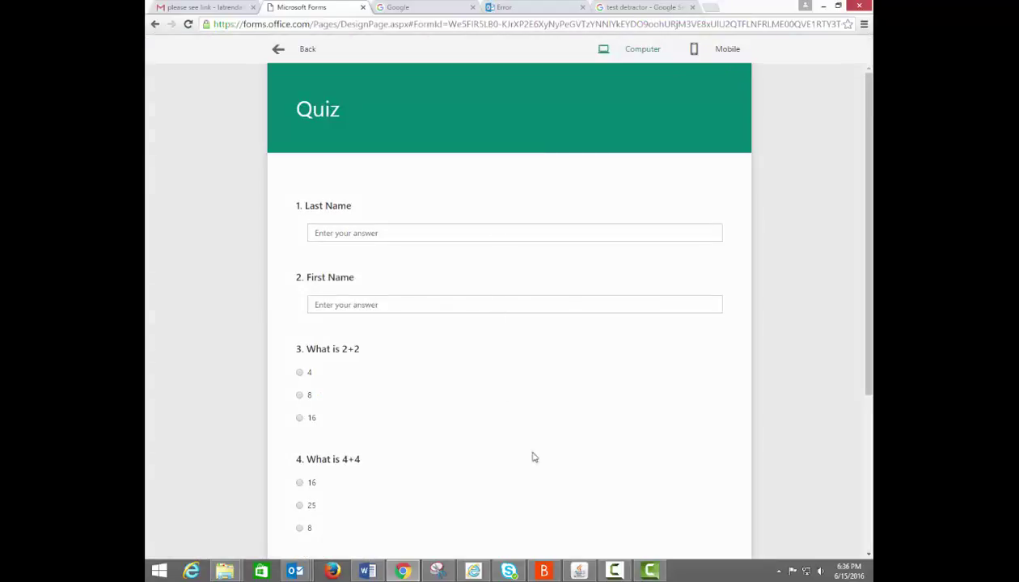
click(718, 54)
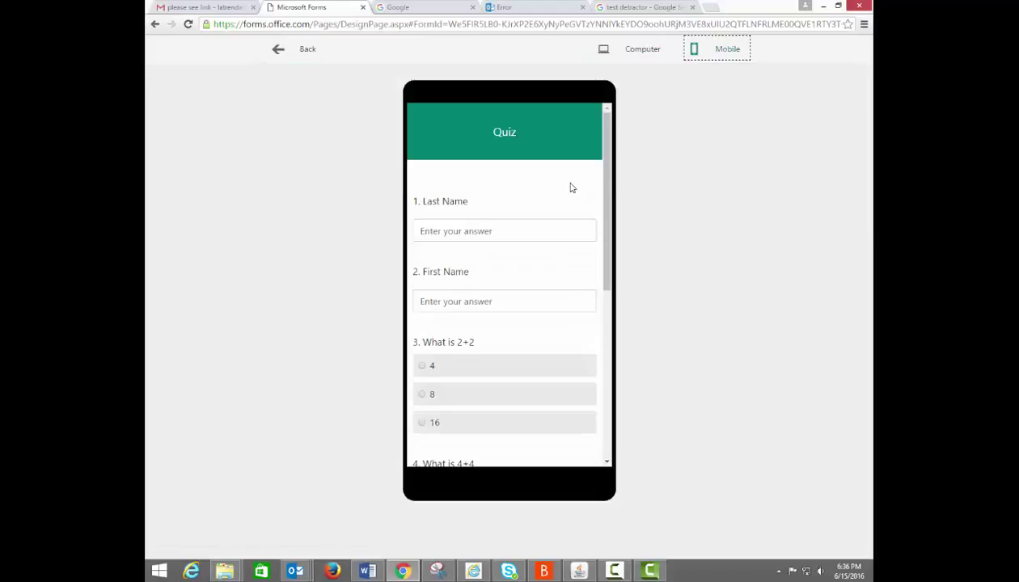
drag(600, 219, 610, 251)
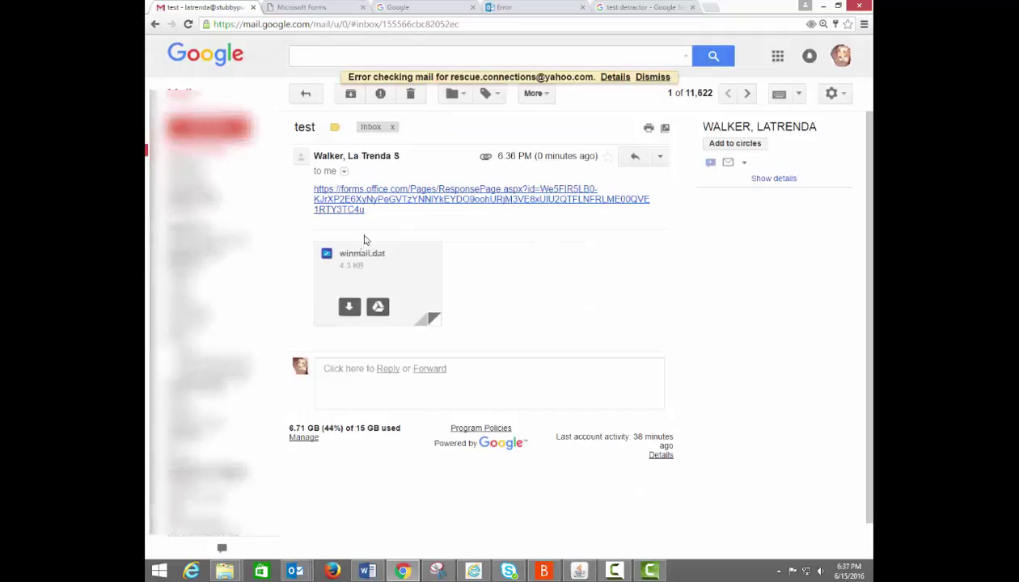
click(363, 209)
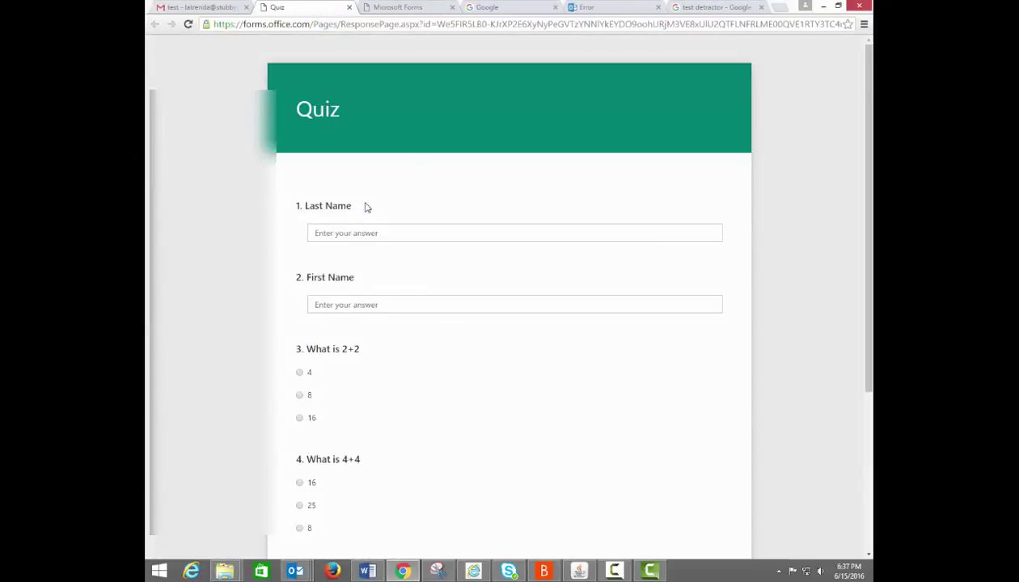
Enter the respondent's last and first names, answer 4, 8 and 20, and submit.
click(365, 230)
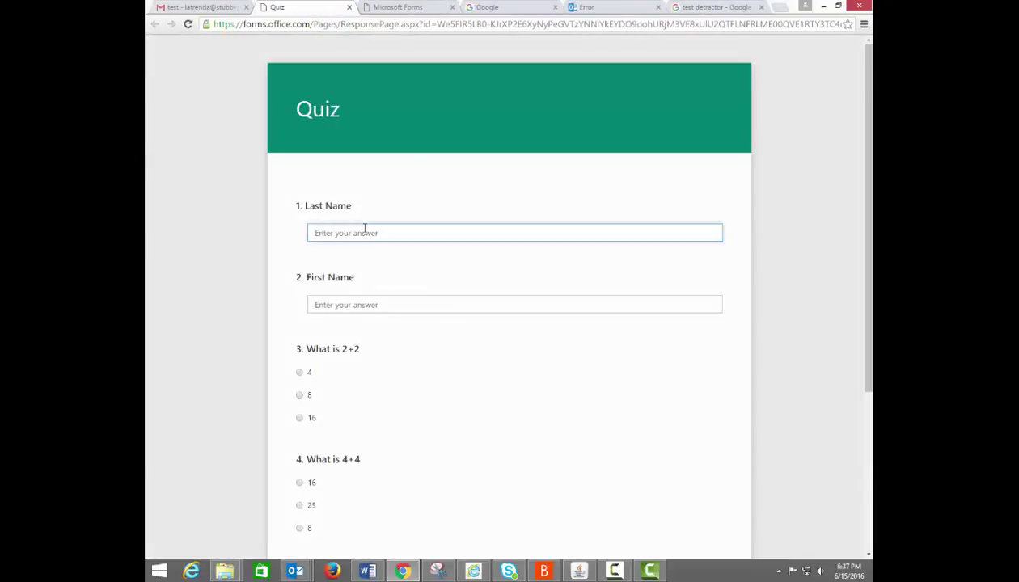
key(Tab)
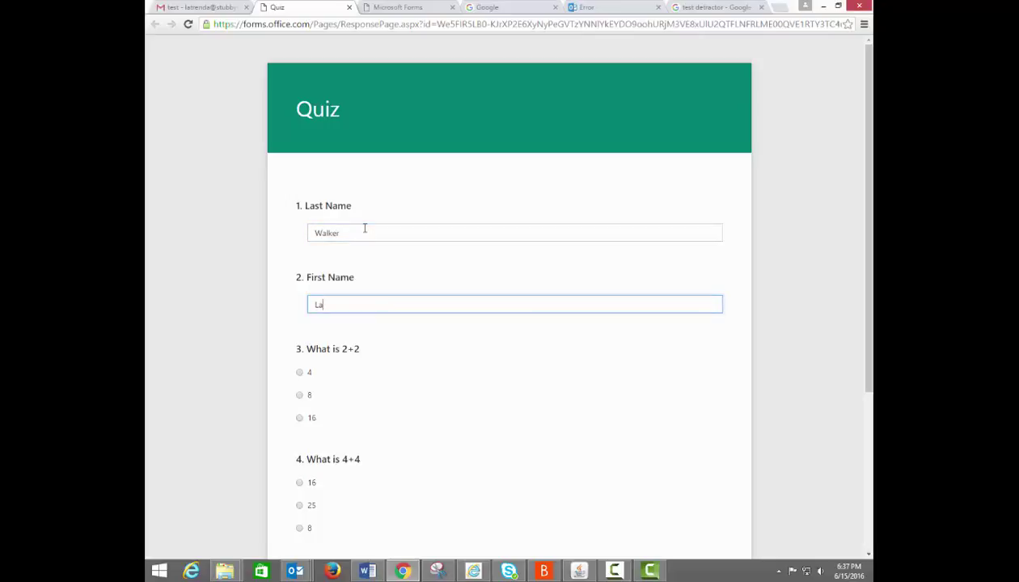
click(300, 373)
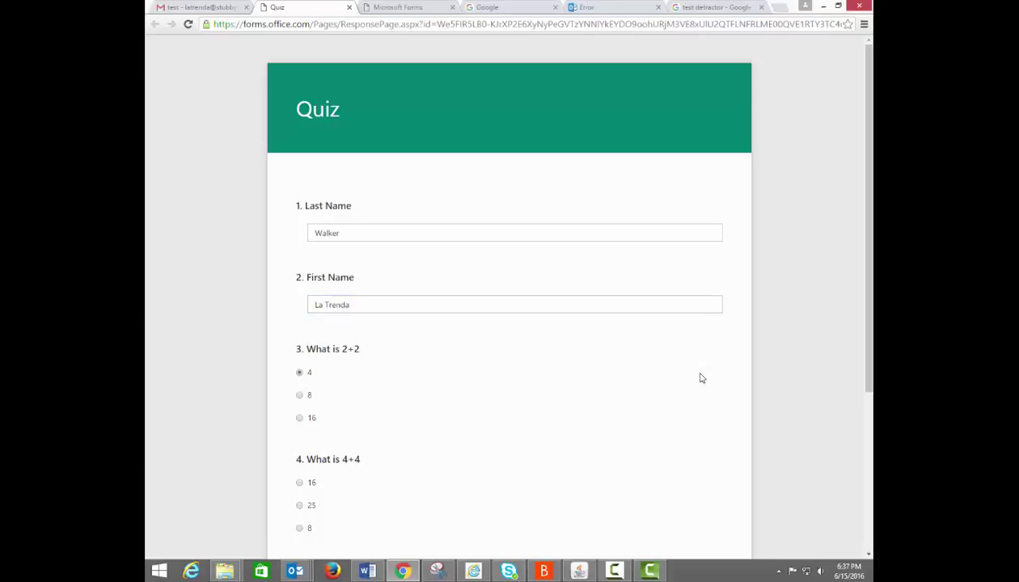
click(300, 528)
scroll(299, 502, down, 2)
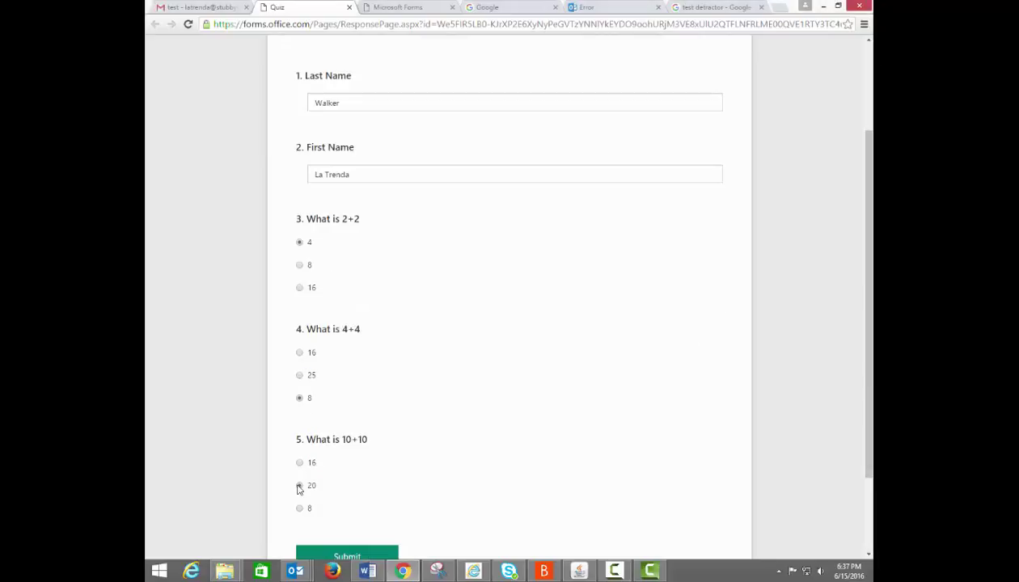
click(299, 486)
click(341, 554)
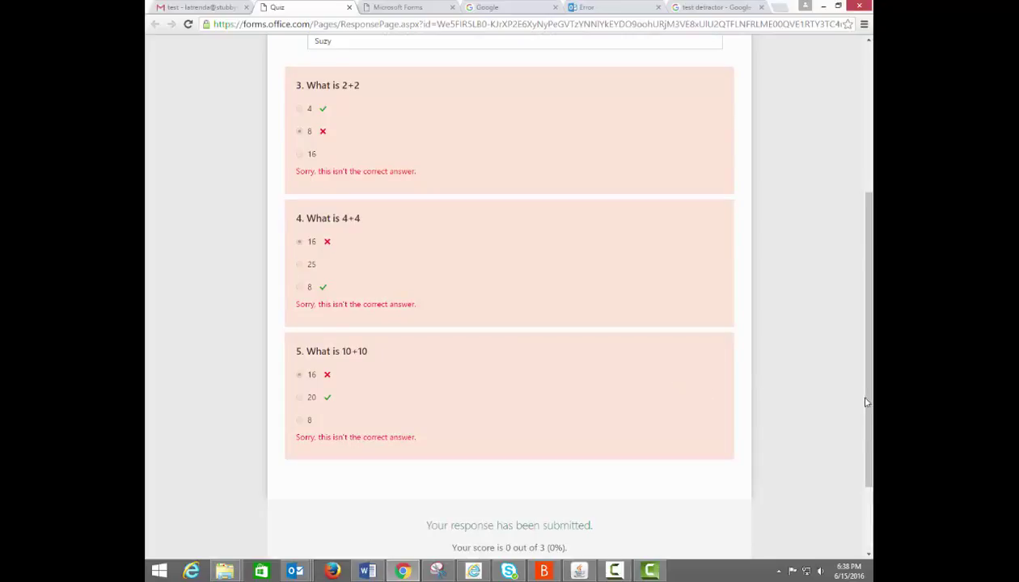
Review the graded answers, then return to the Quiz design page showing 3 responses.
drag(866, 403, 870, 362)
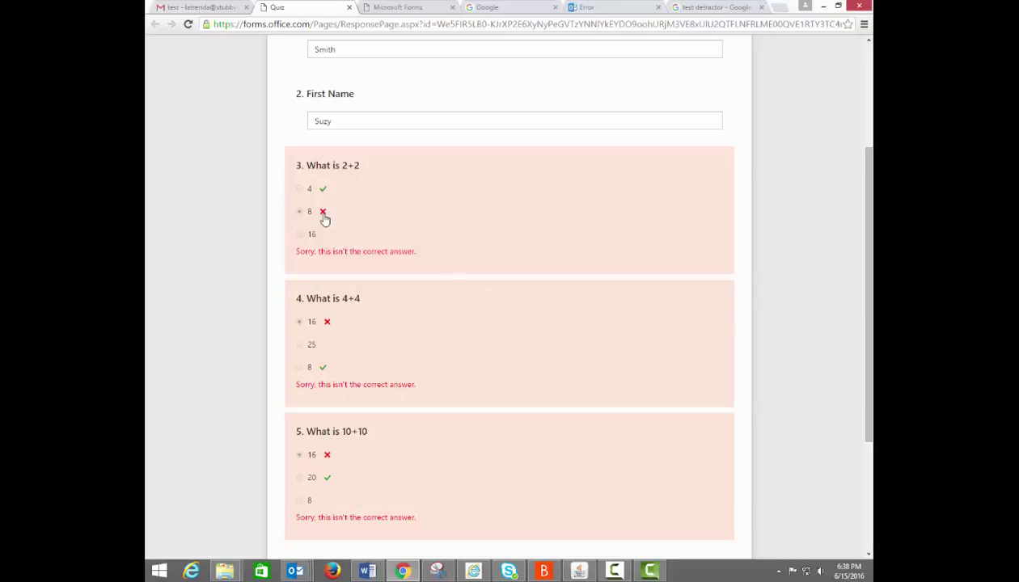
key(ctrl+Tab)
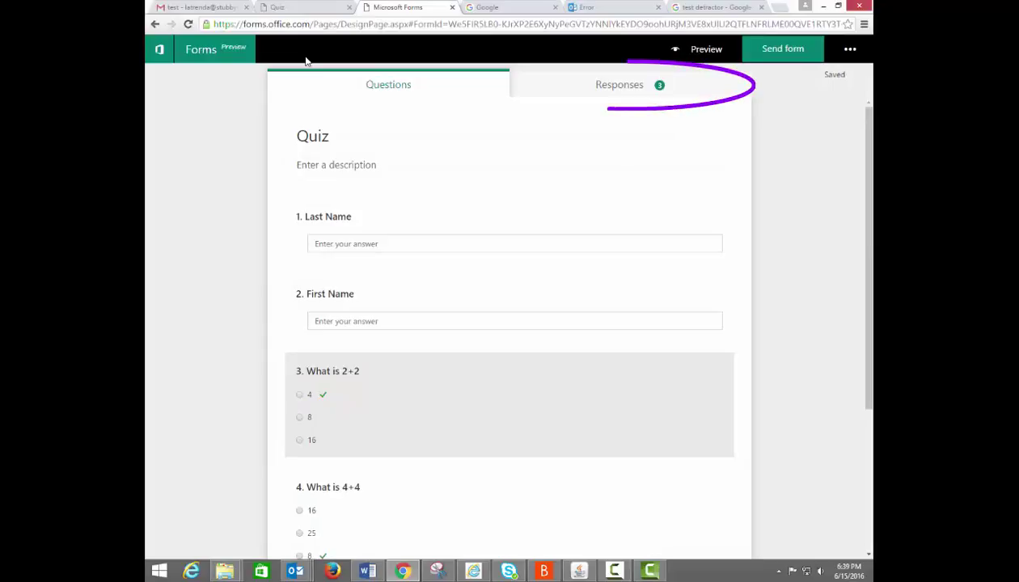
Browse the Responses summary charts, then export and open the results as Quiz.xlsx.
click(660, 92)
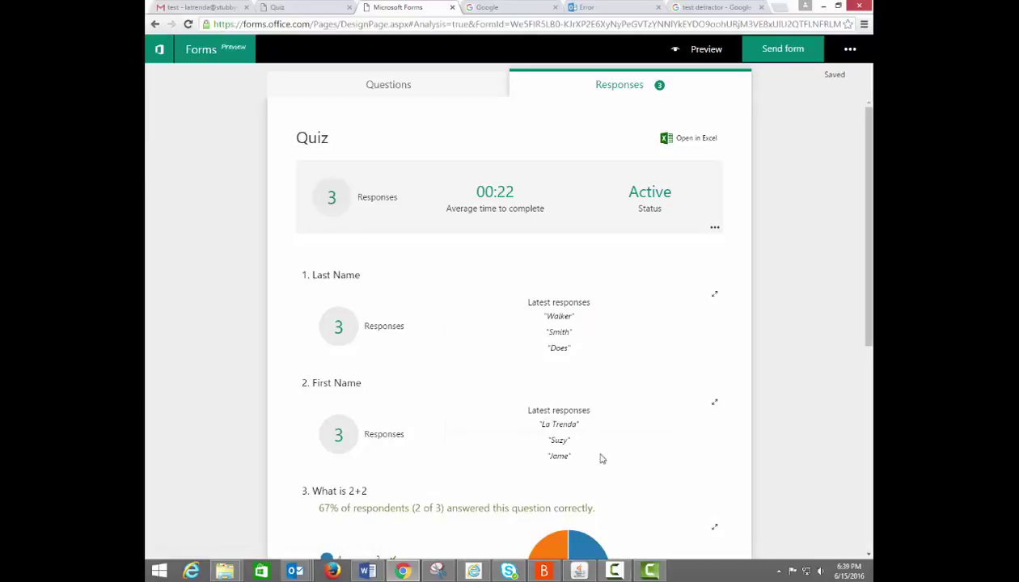
drag(869, 332, 870, 503)
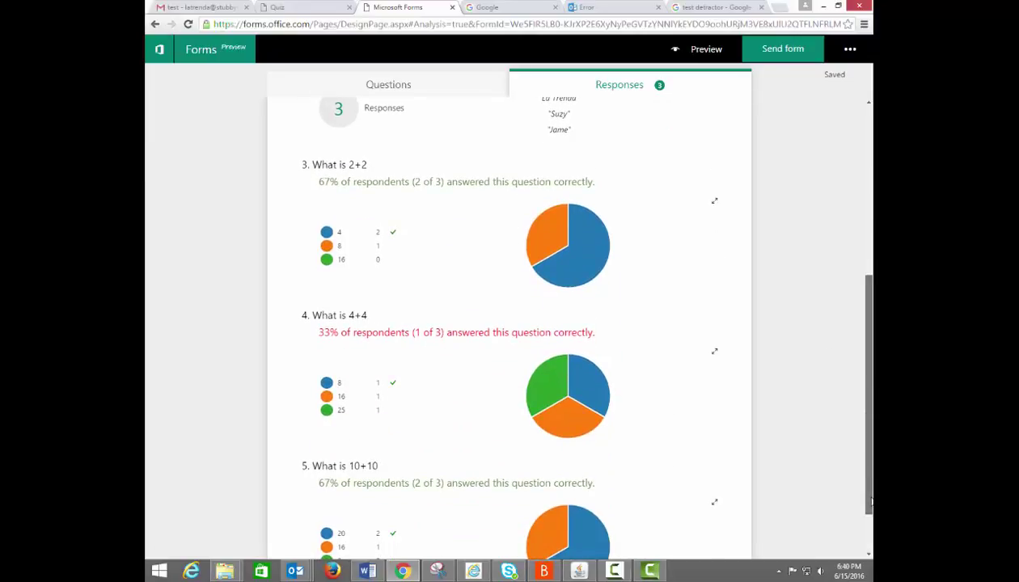
mouse_move(870, 503)
mouse_down()
mouse_move(869, 546)
mouse_move(864, 306)
mouse_up()
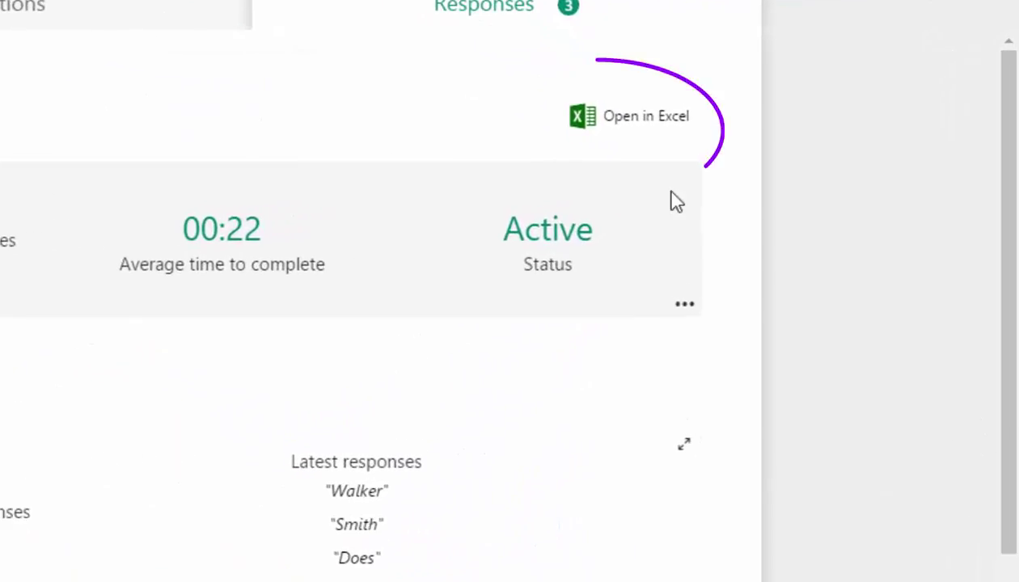
click(631, 121)
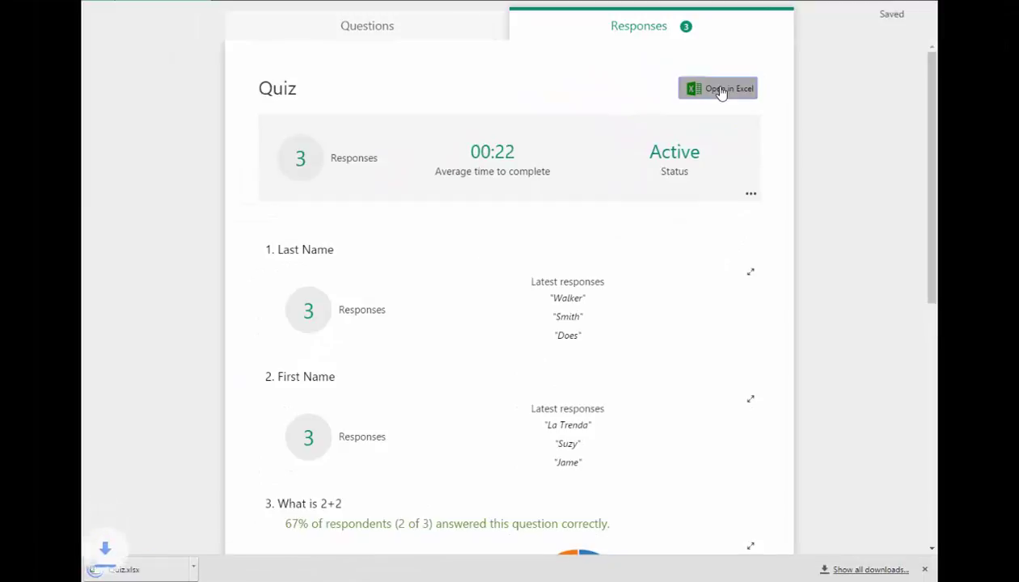
click(149, 571)
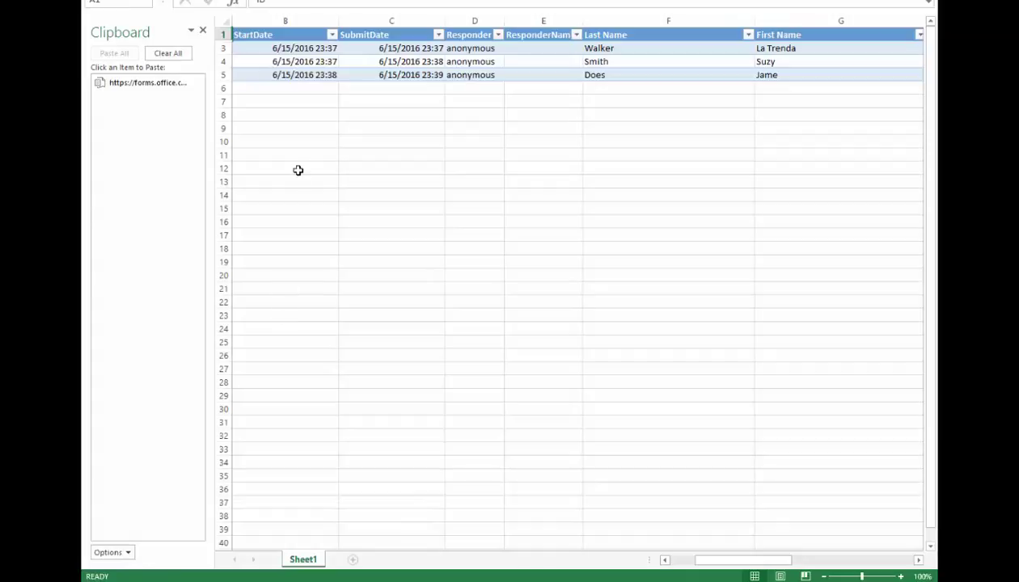
click(305, 78)
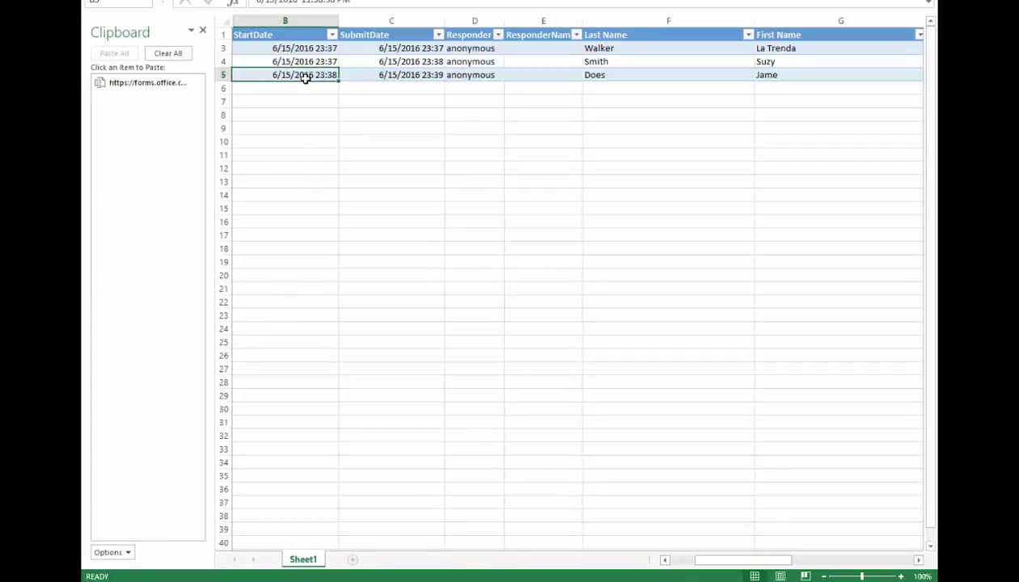
key(Right)
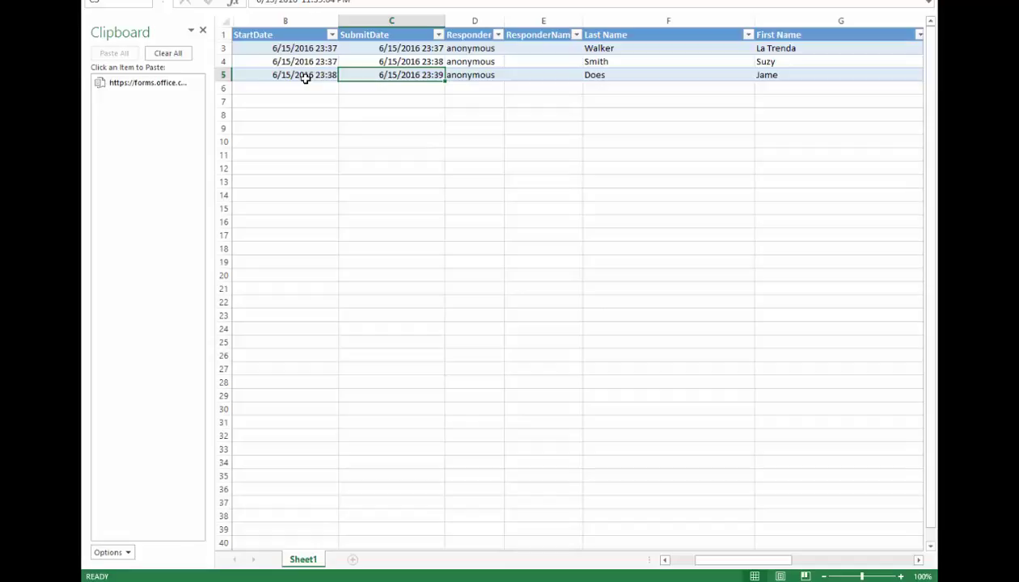
key(Right)
key(Up)
key(Up)
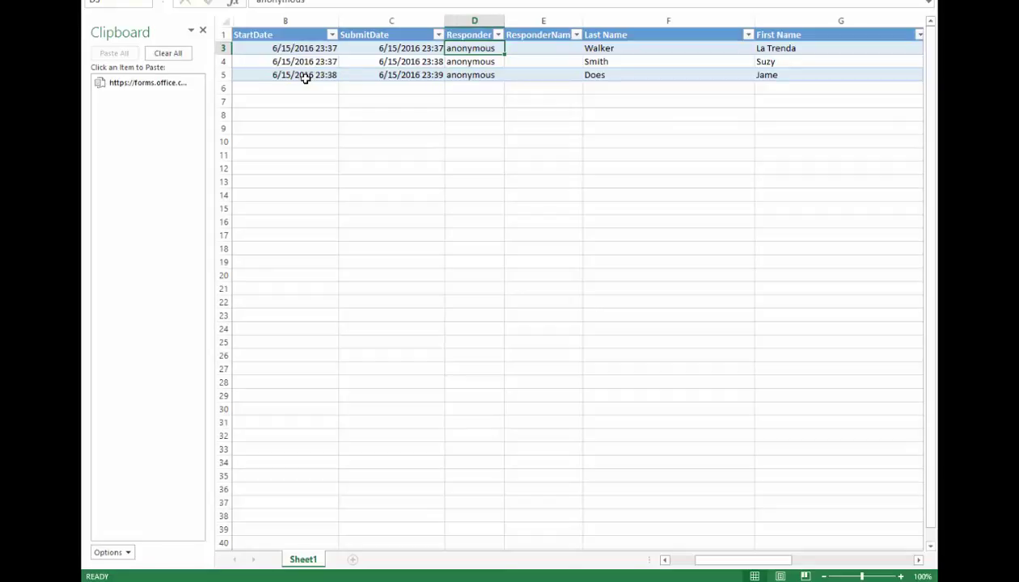
key(Right)
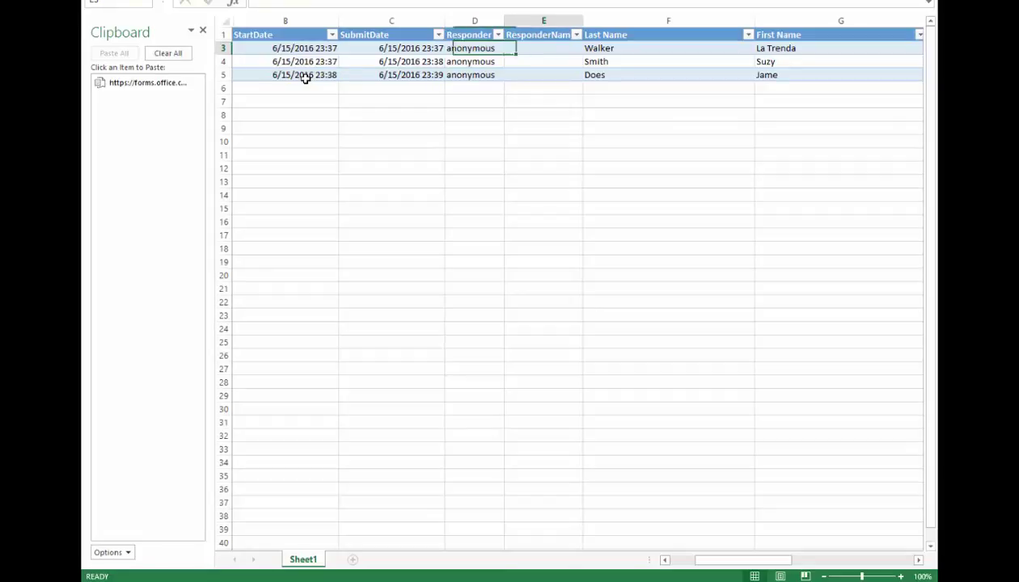
key(Right)
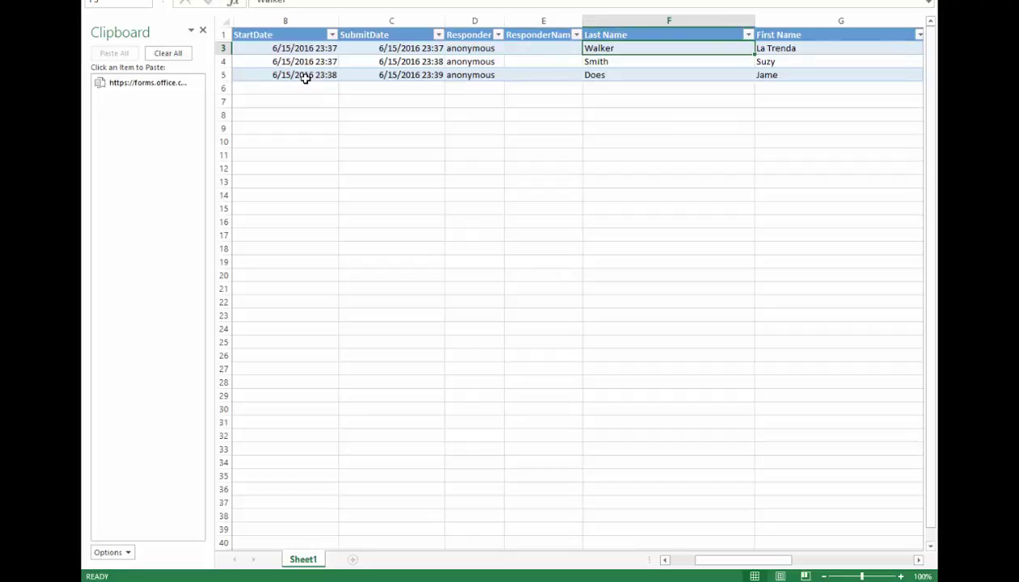
key(Right)
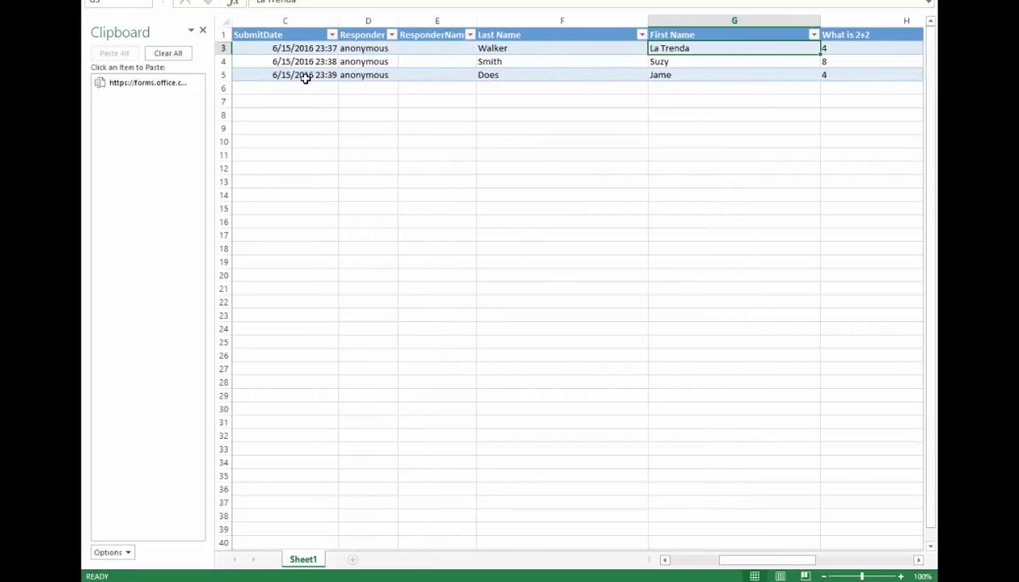
key(Right)
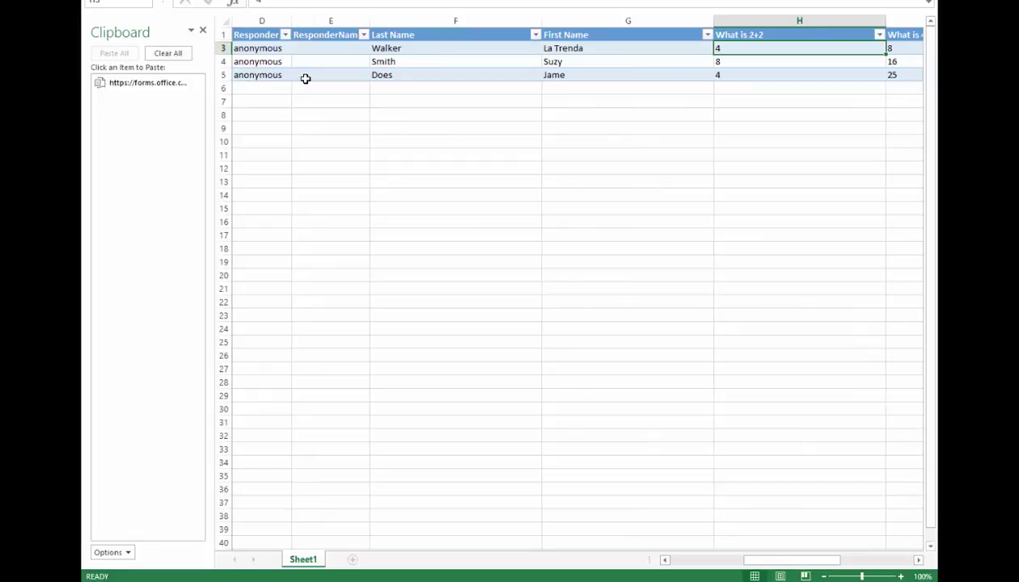